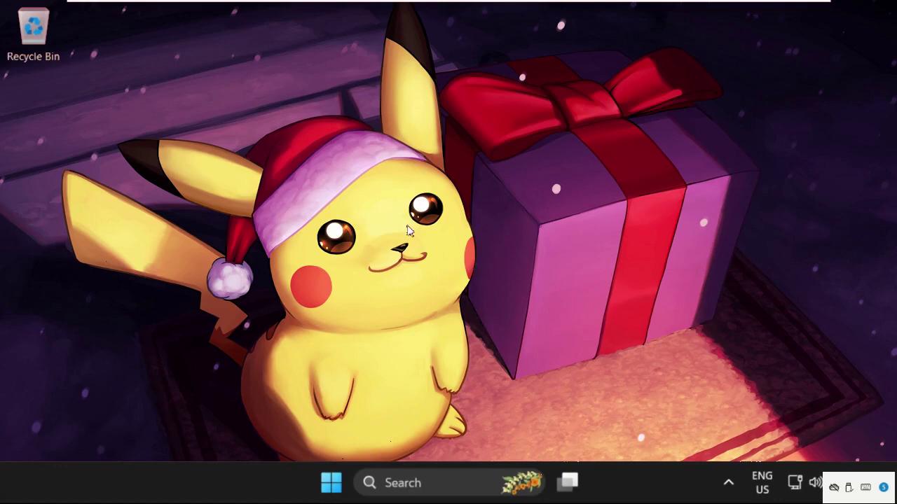
Launch regedit from the Run dialog opened via the Start button's right-click menu.
right_click(334, 483)
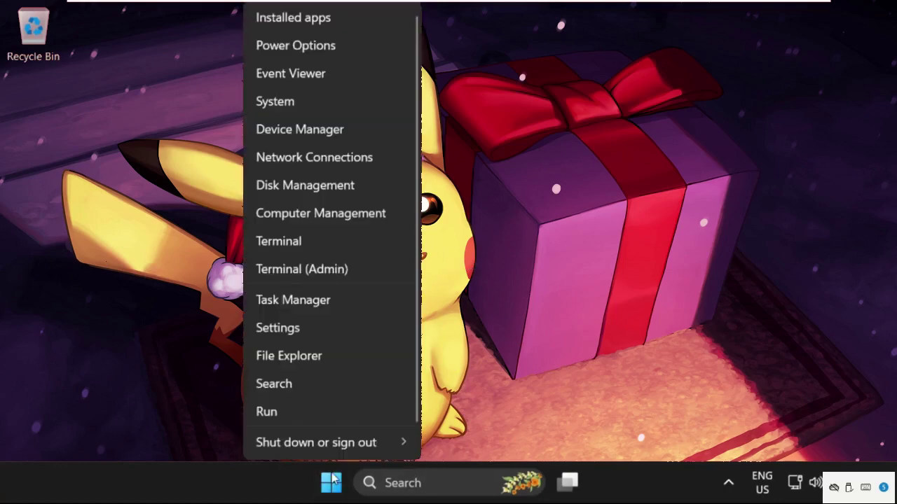
click(318, 412)
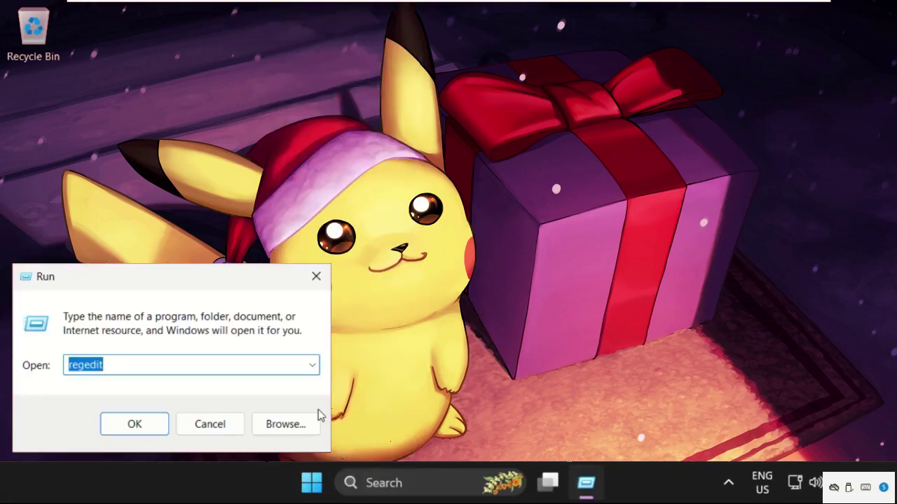
drag(259, 290, 517, 137)
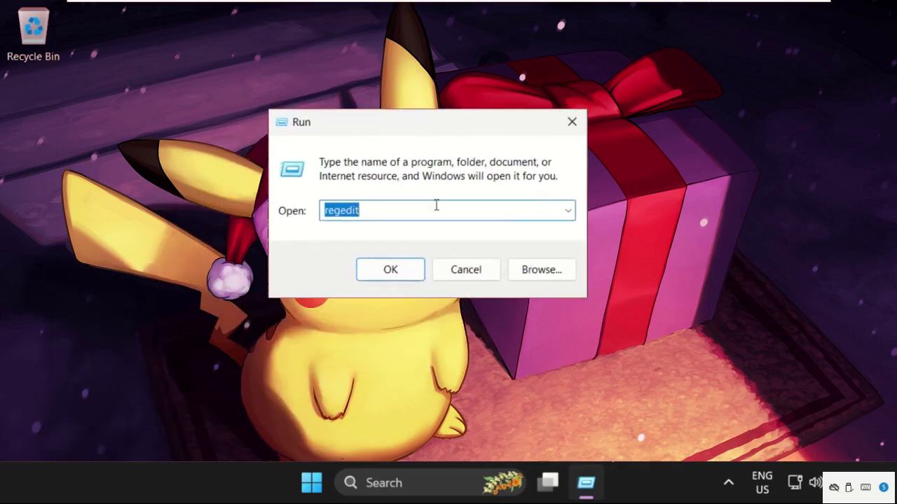
click(378, 214)
click(386, 269)
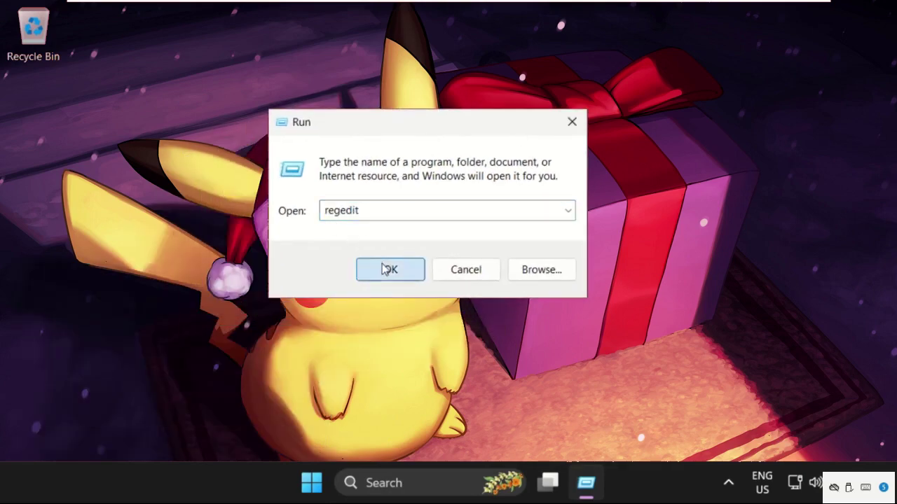
Approve the UAC prompt and navigate to HKEY_CURRENT_USER\System\GameConfigStore.
click(364, 379)
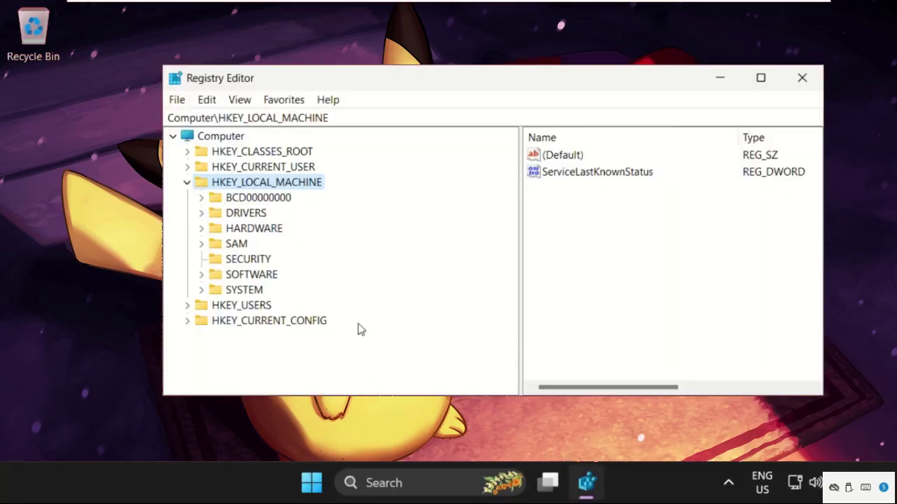
click(187, 183)
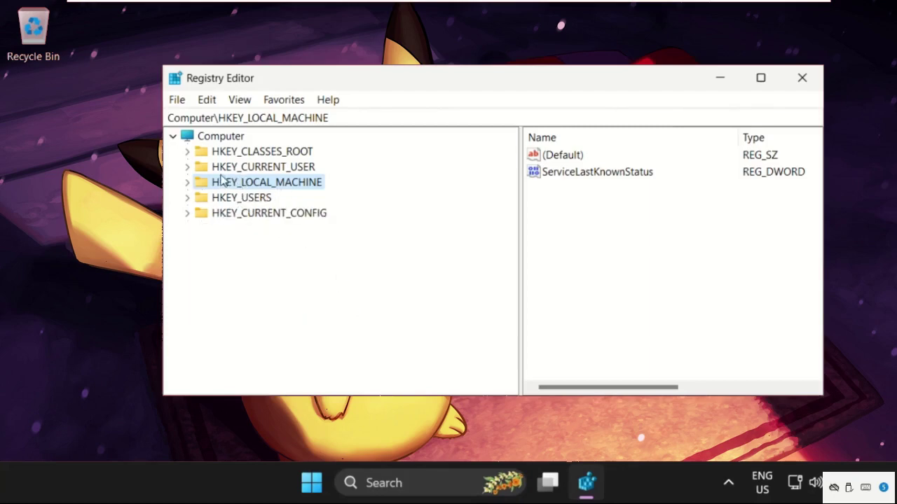
click(187, 167)
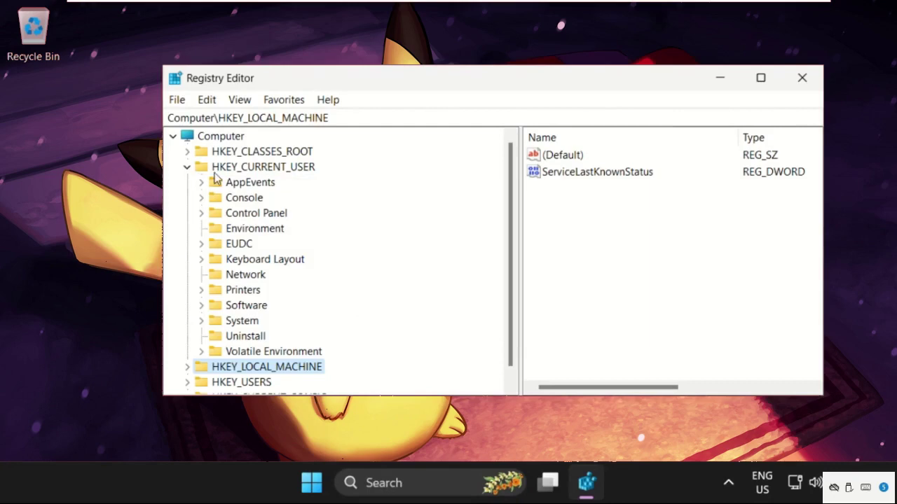
click(201, 323)
scroll(240, 324, down, 1)
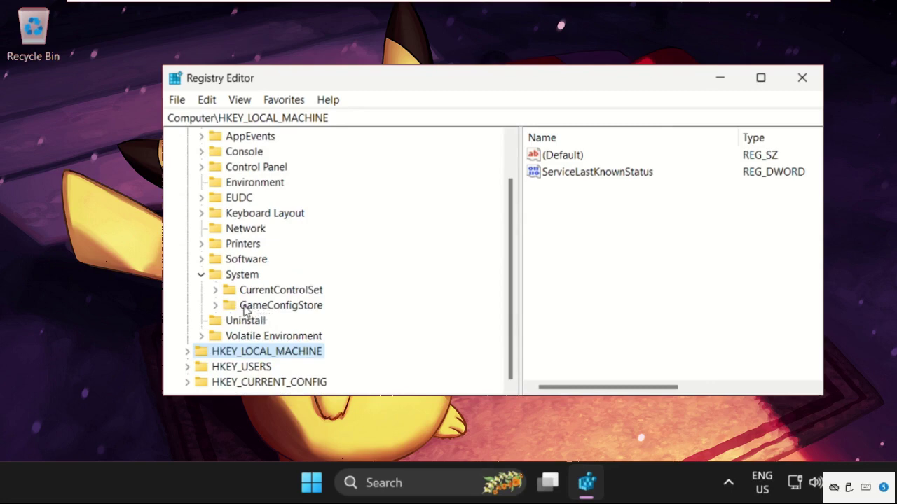
click(247, 308)
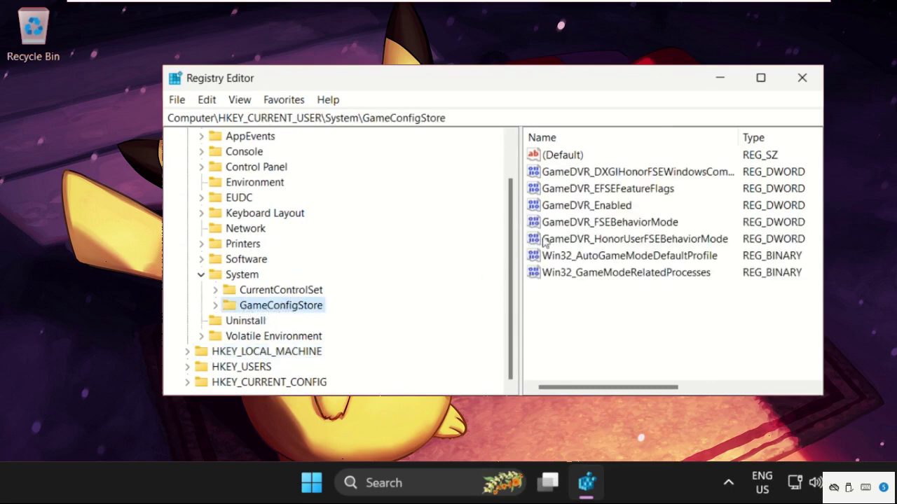
Change the GameDVR_Enabled value data to 0.
click(586, 210)
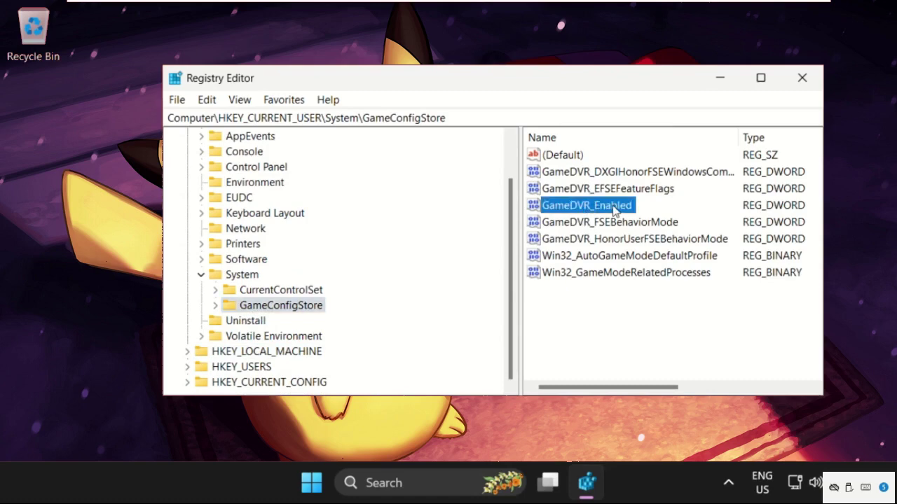
right_click(614, 210)
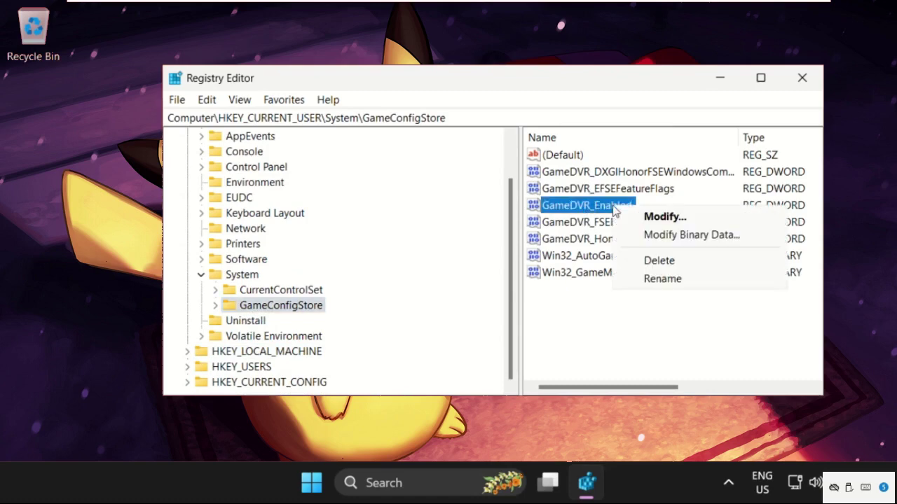
click(657, 217)
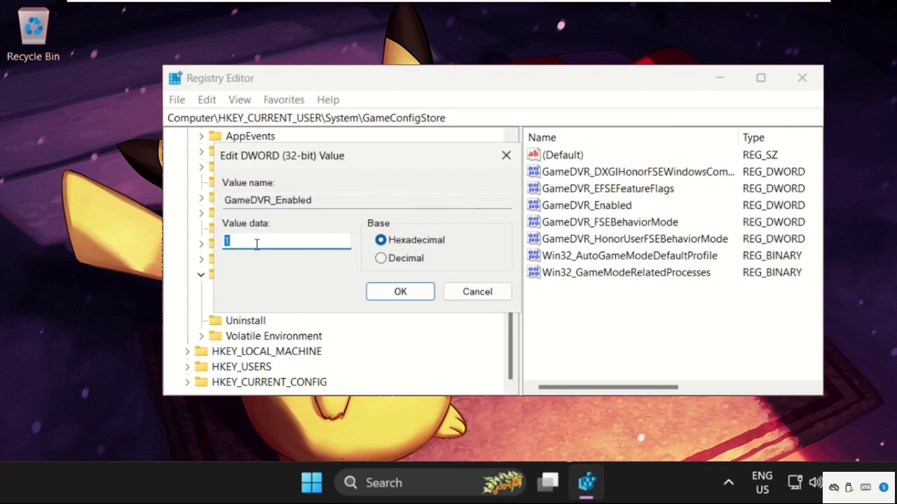
text(0)
click(382, 292)
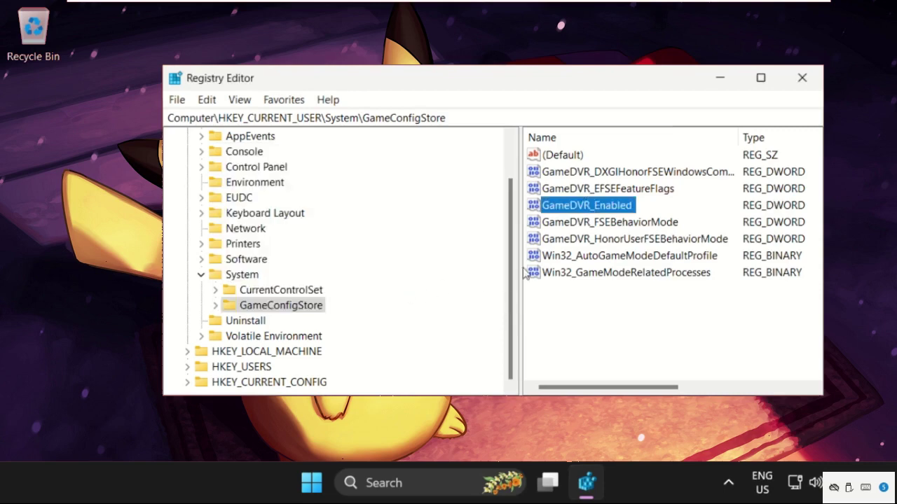
Set GameDVR_FSEBehaviorMode to 2 and collapse the System key.
click(627, 223)
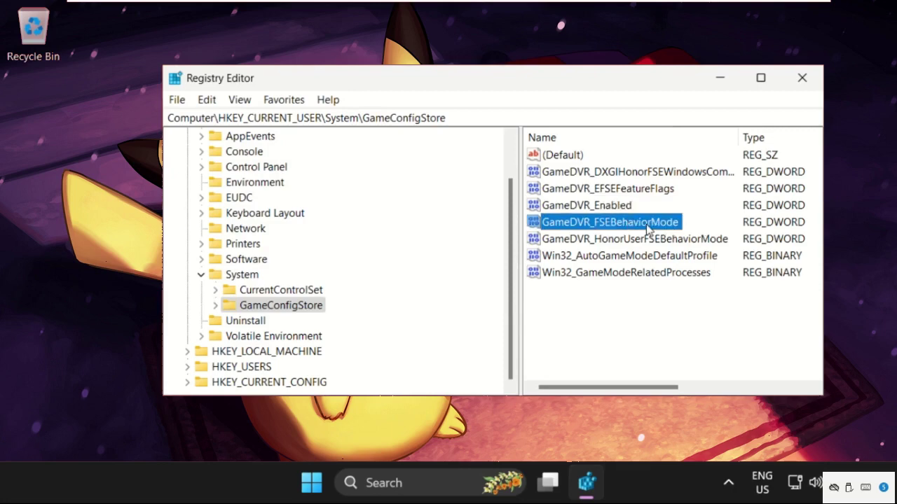
right_click(652, 231)
click(681, 237)
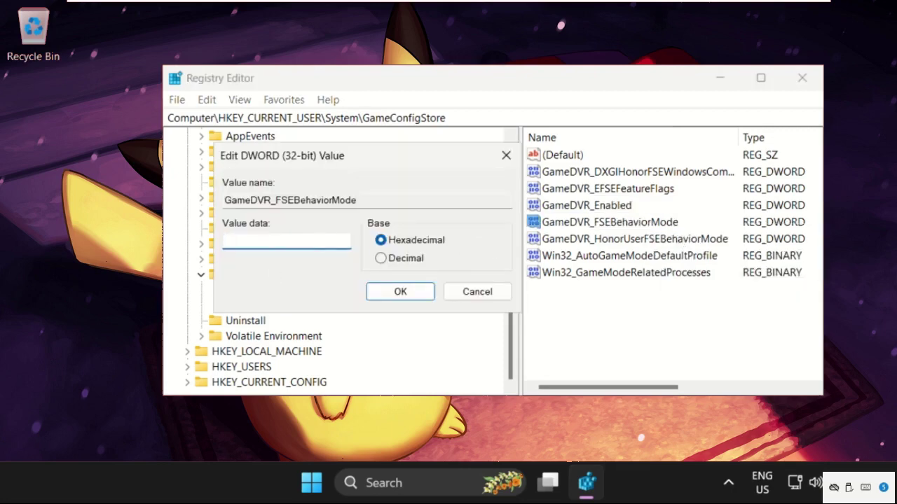
click(401, 297)
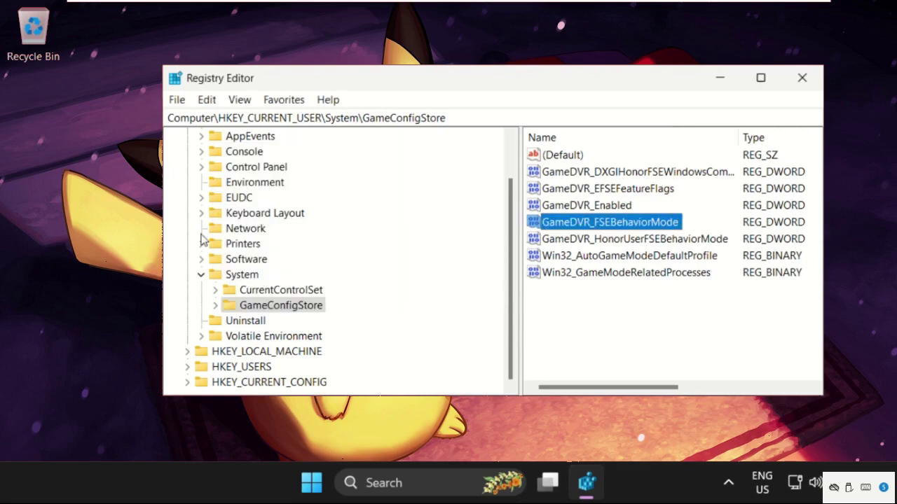
click(202, 276)
Collapse HKEY_CURRENT_USER and expand HKEY_LOCAL_MACHINE\SOFTWARE\Microsoft down to PolicyManager.
click(187, 166)
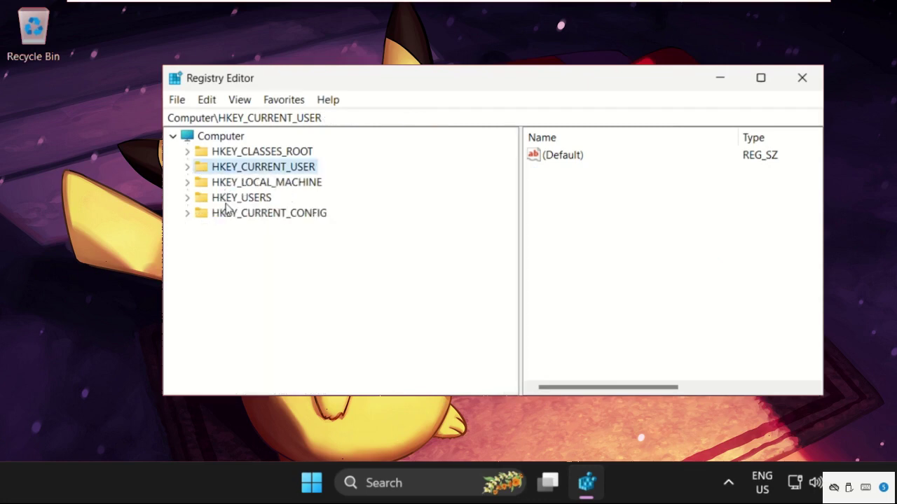
click(187, 182)
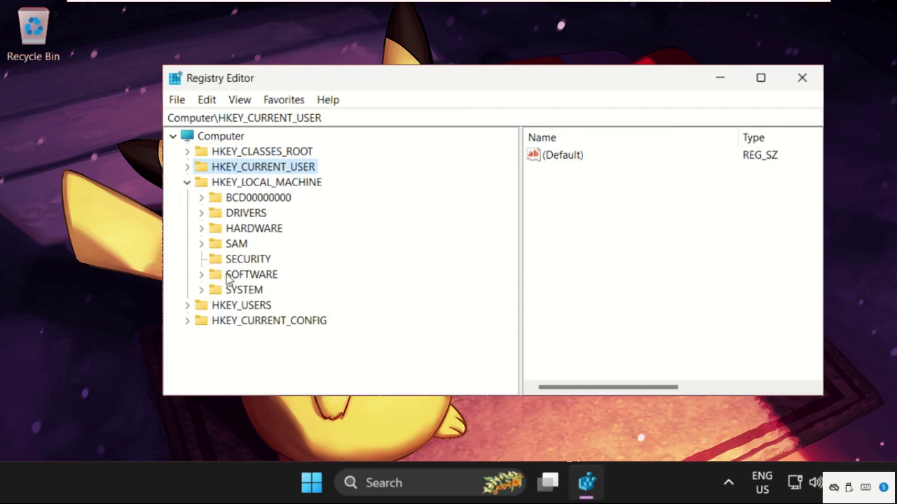
click(202, 275)
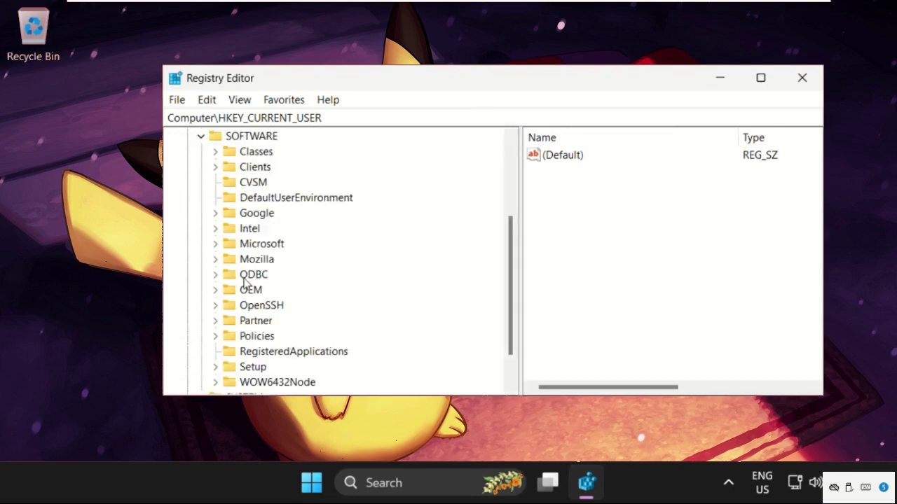
click(215, 246)
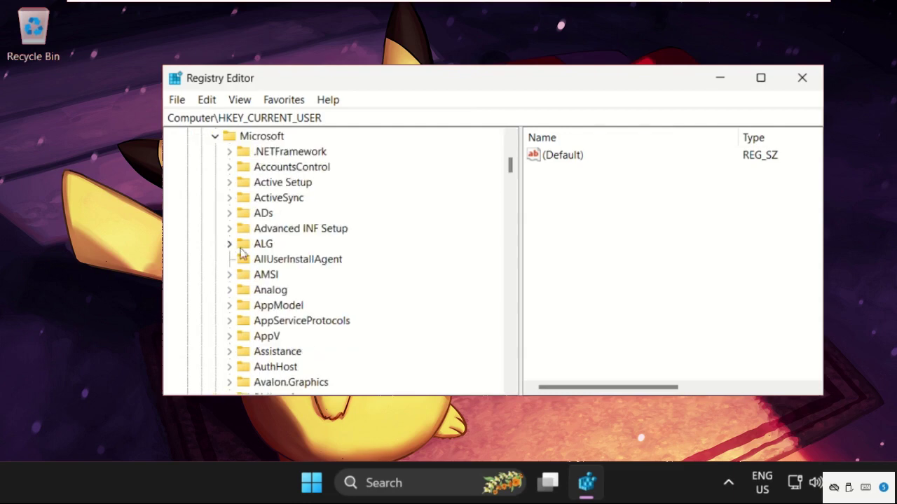
scroll(266, 281, down, 12)
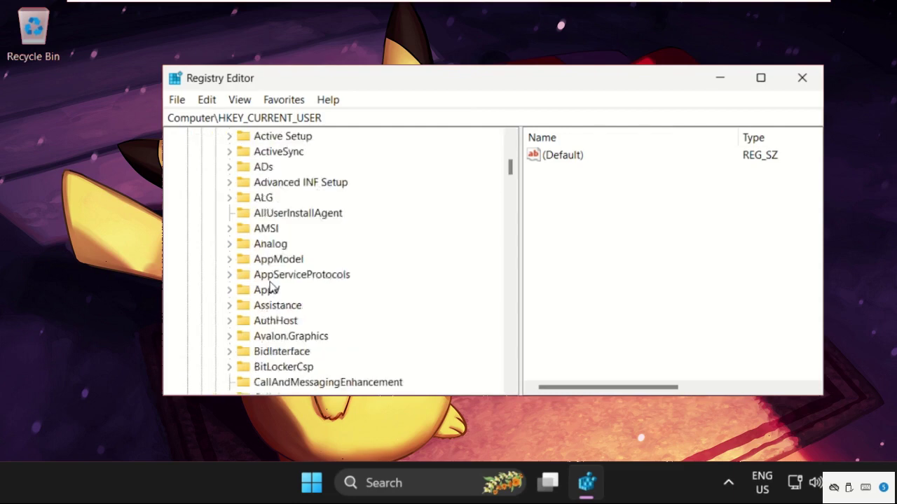
scroll(271, 287, down, 20)
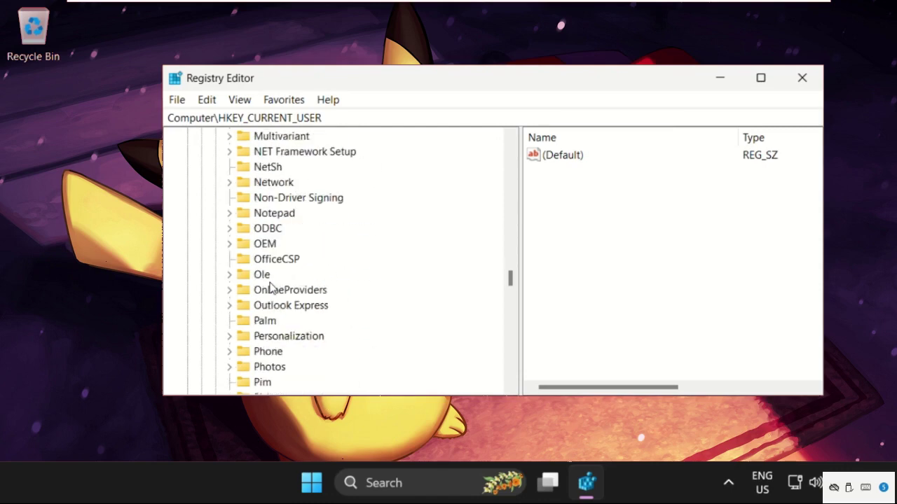
scroll(271, 288, down, 3)
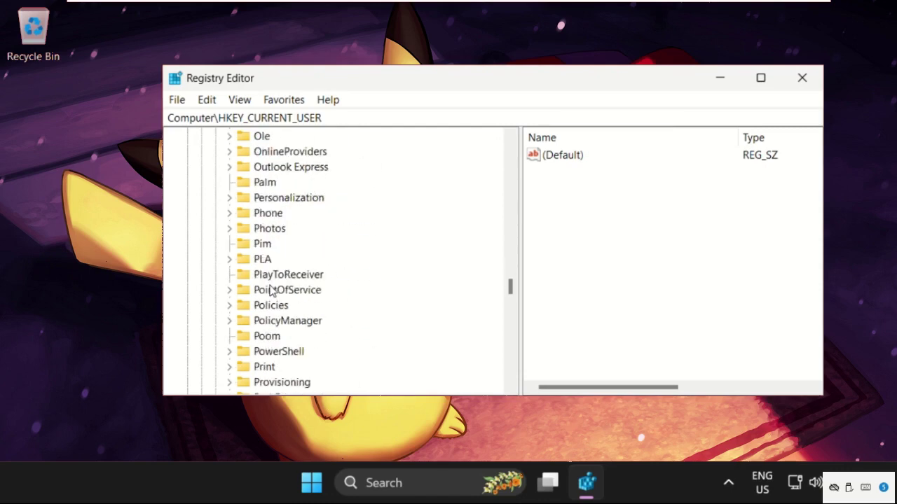
click(229, 321)
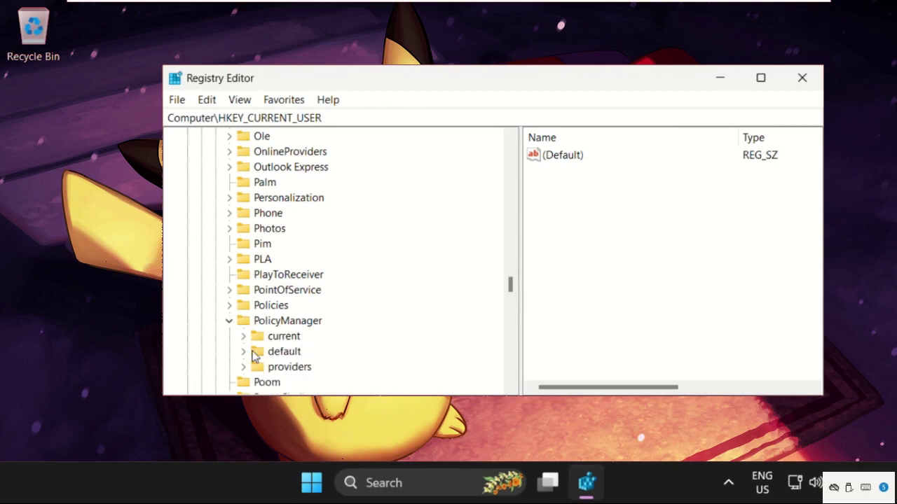
Expand PolicyManager\default\ApplicationManagement and select the AllowGameDVR key.
click(244, 352)
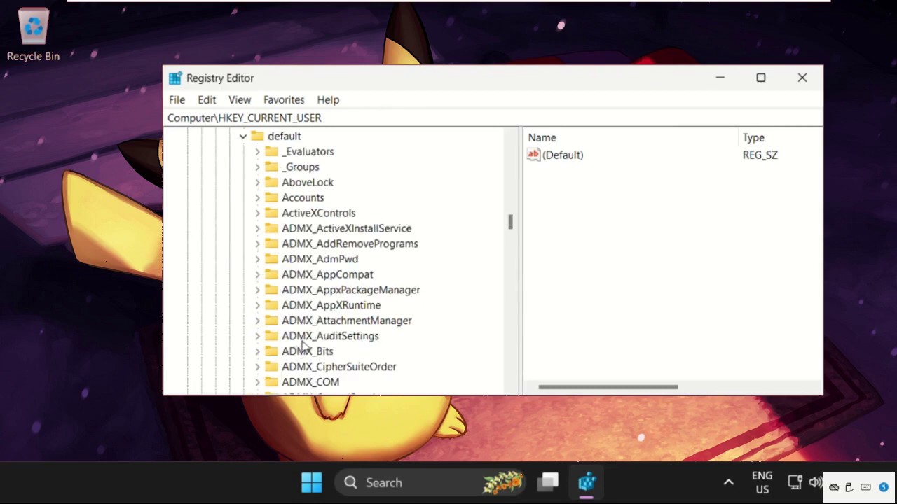
scroll(302, 346, down, 13)
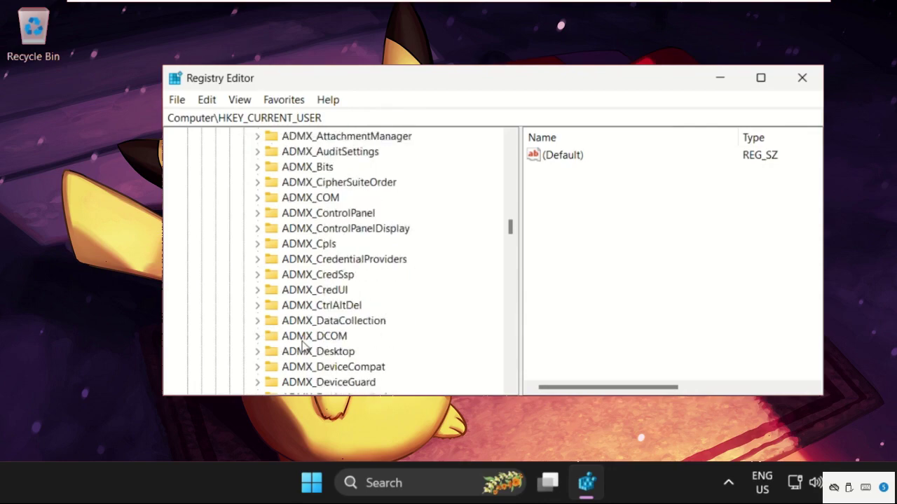
scroll(303, 346, down, 20)
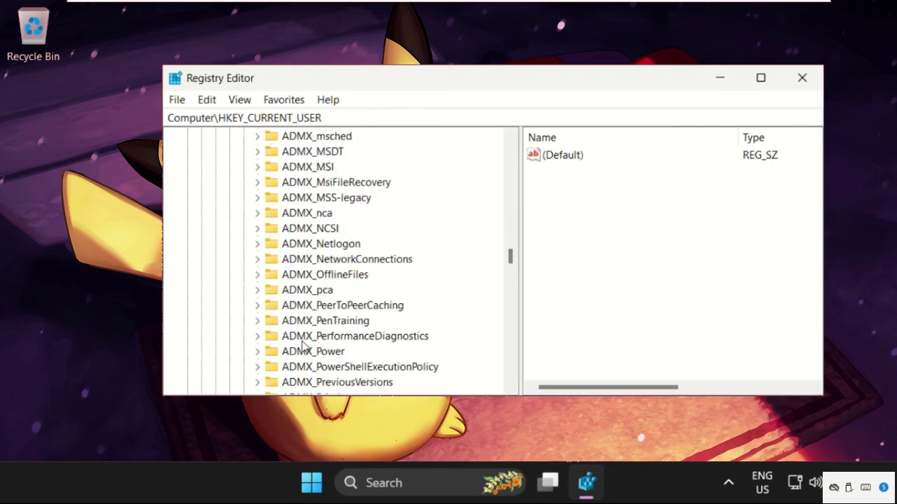
scroll(303, 346, down, 4)
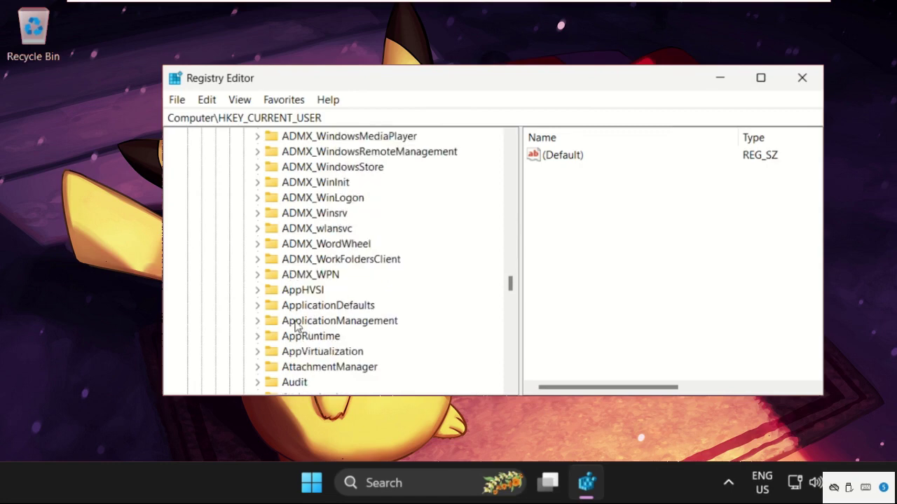
click(257, 321)
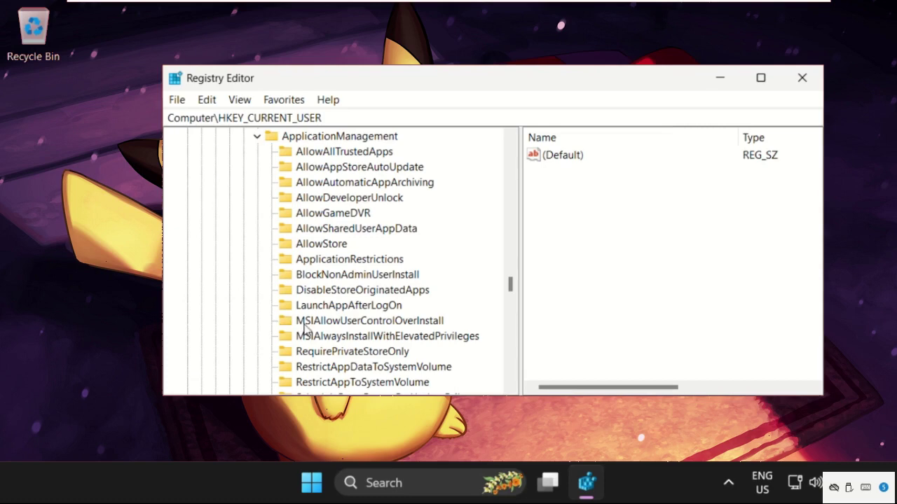
click(336, 217)
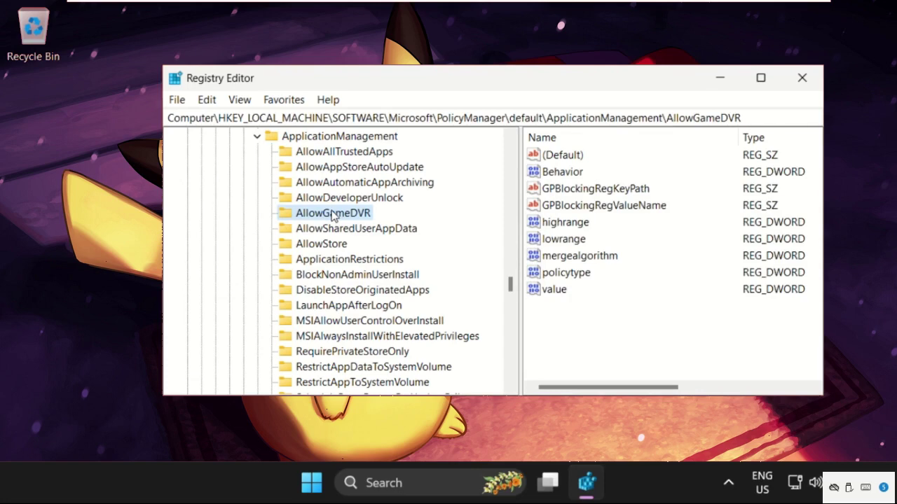
Set AllowGameDVR's 'value' DWORD to 0, then close Registry Editor.
click(569, 291)
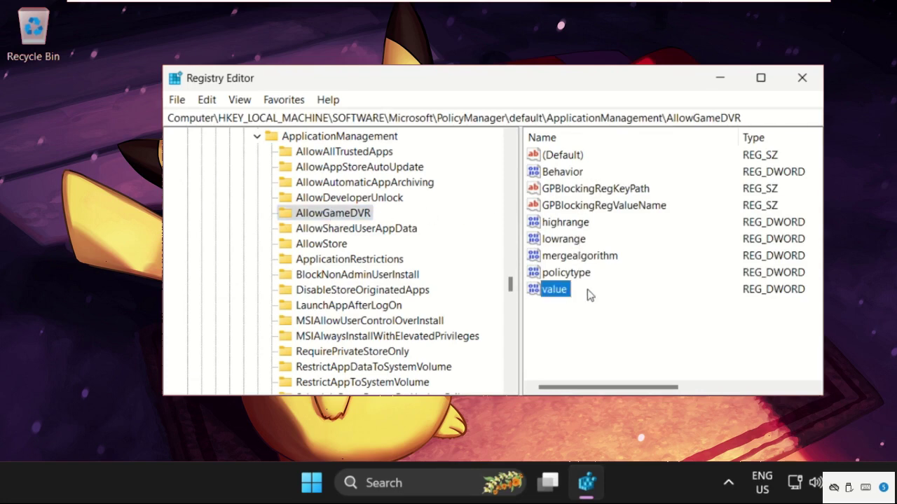
right_click(565, 293)
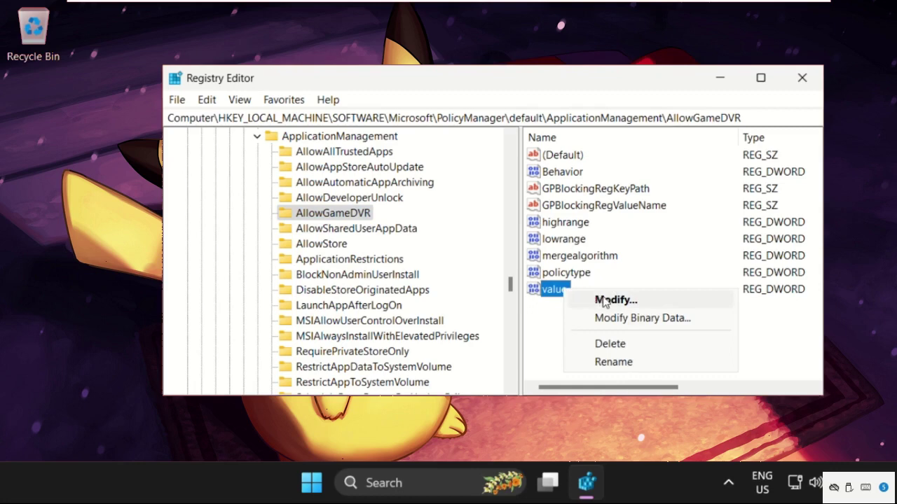
click(608, 300)
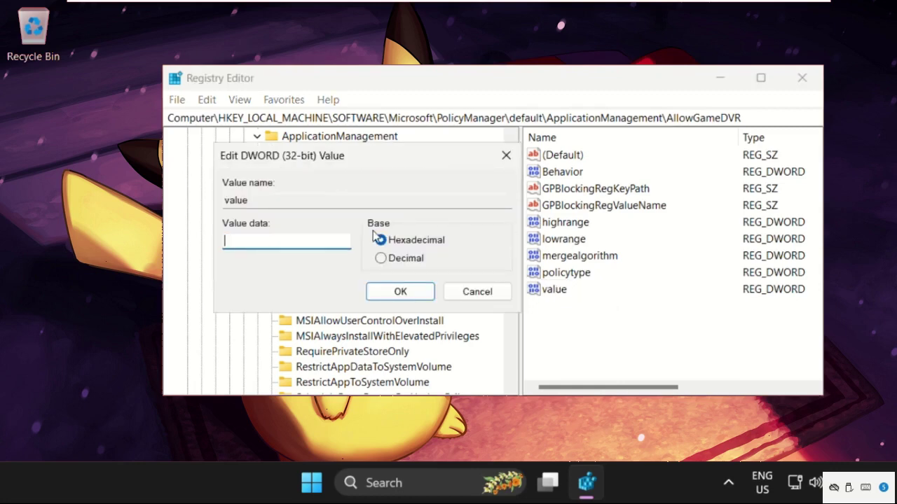
text(0)
click(400, 291)
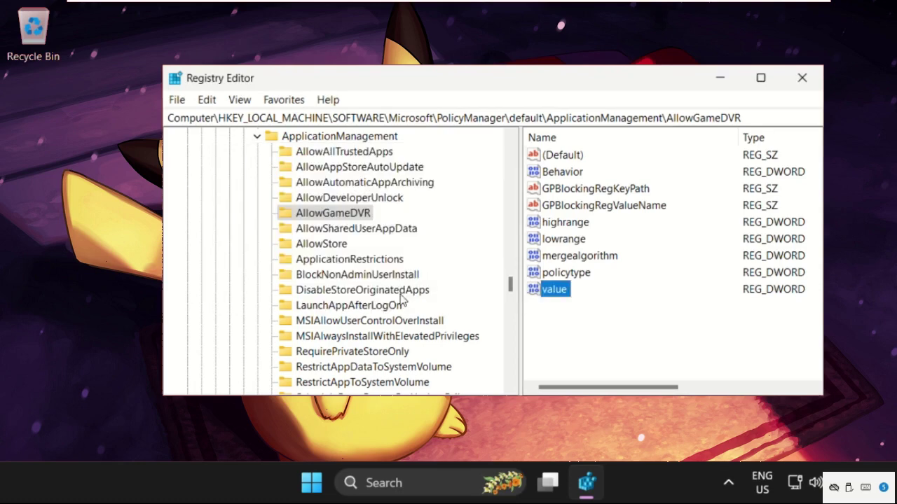
click(801, 78)
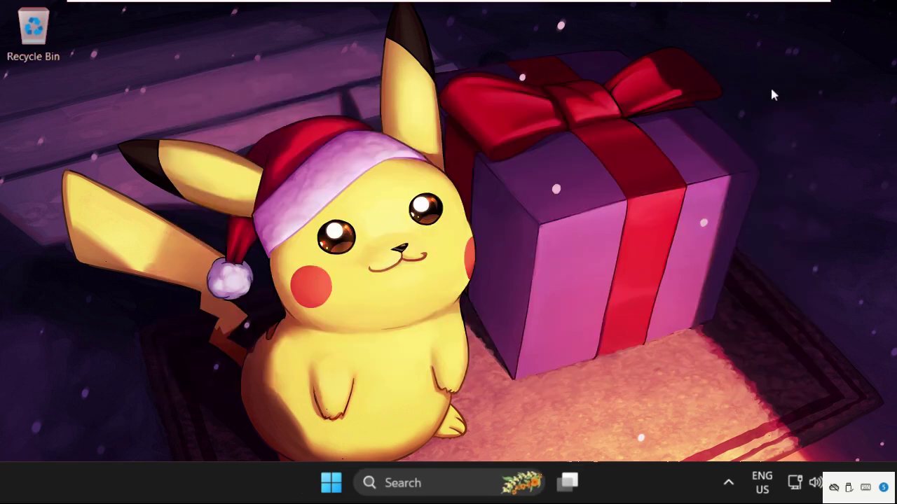
Open Task Manager from the taskbar and browse for a program for a new task.
right_click(623, 476)
click(669, 420)
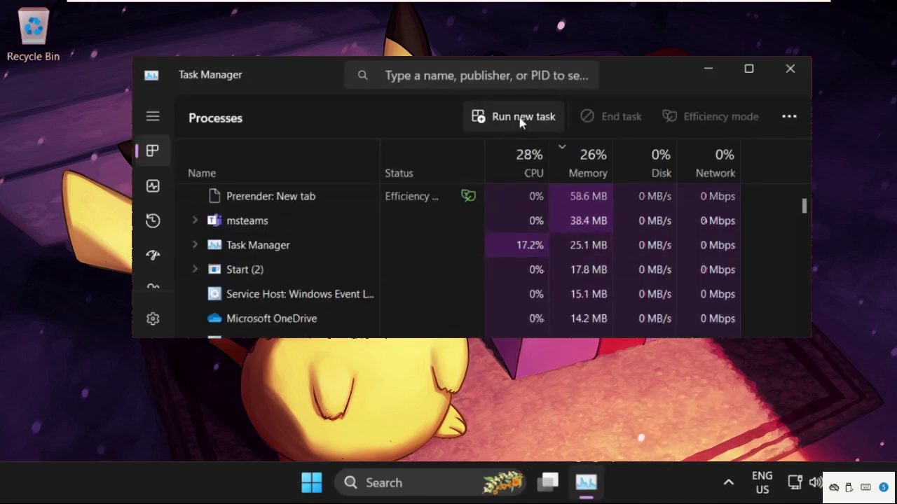
click(521, 120)
drag(323, 75, 435, 104)
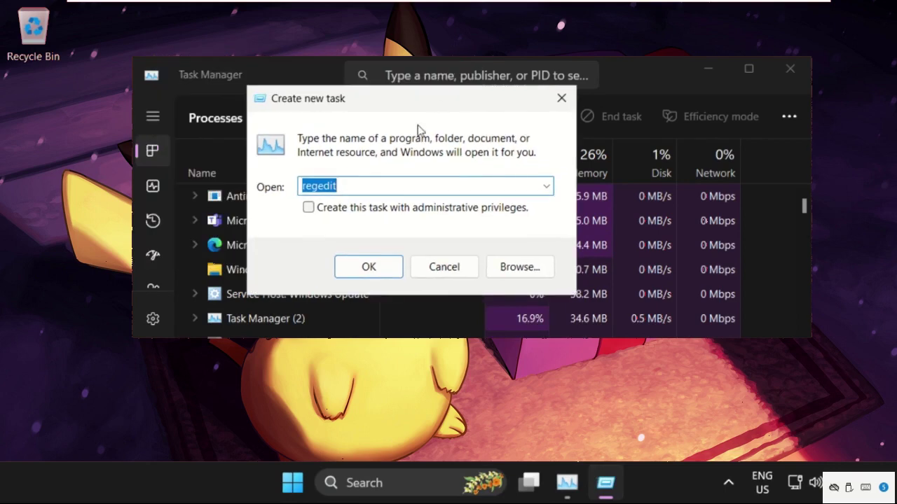
click(526, 266)
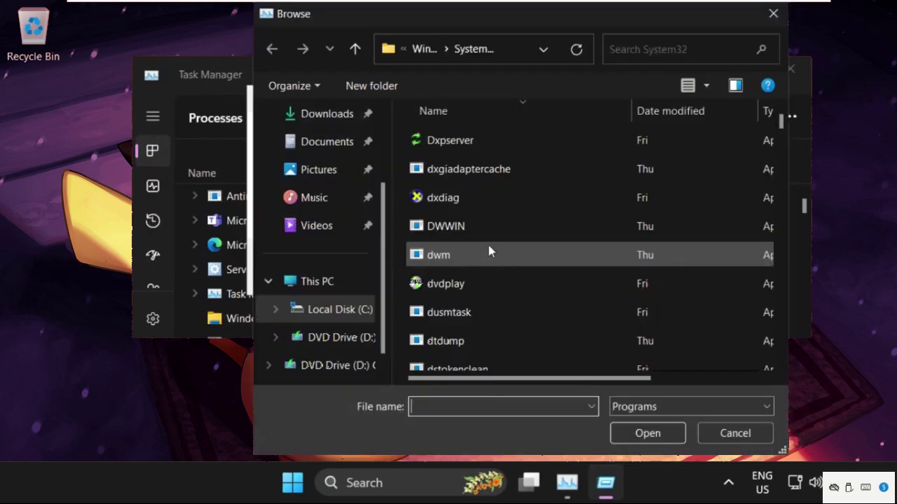
Browse to the C:\Windows\System32 folder in the file picker.
click(333, 284)
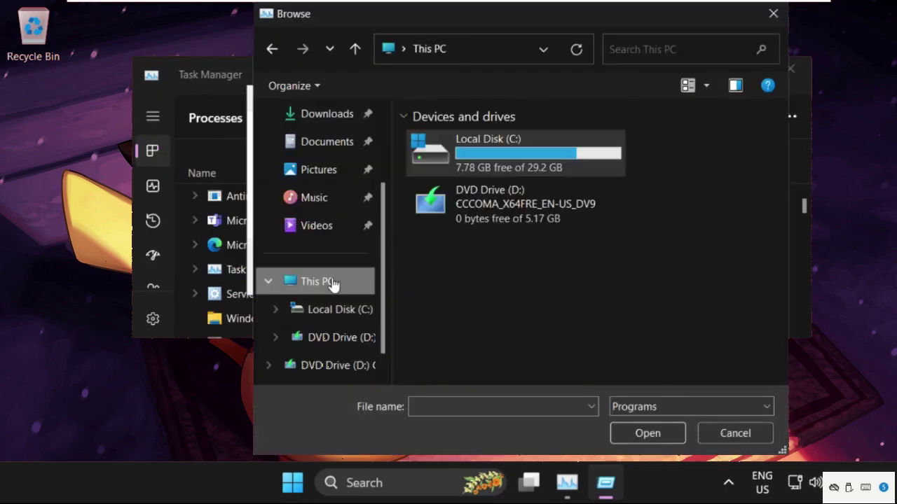
double_click(493, 149)
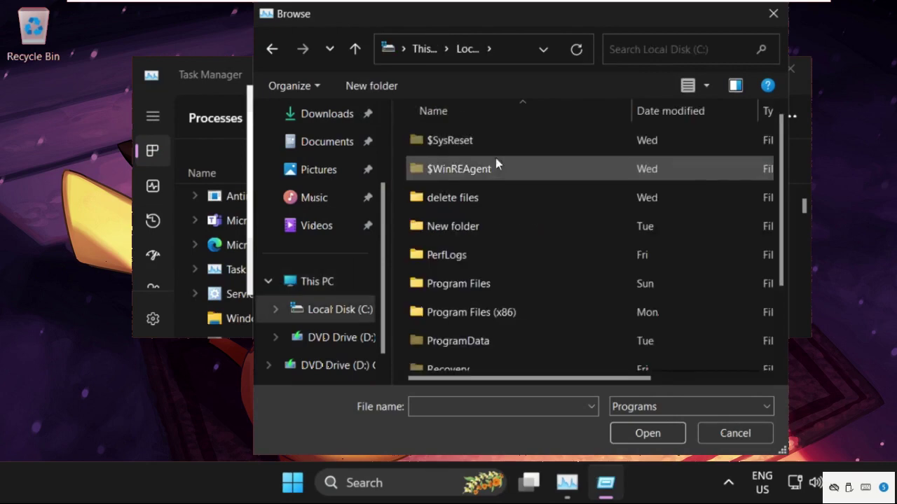
scroll(501, 196, down, 2)
double_click(473, 357)
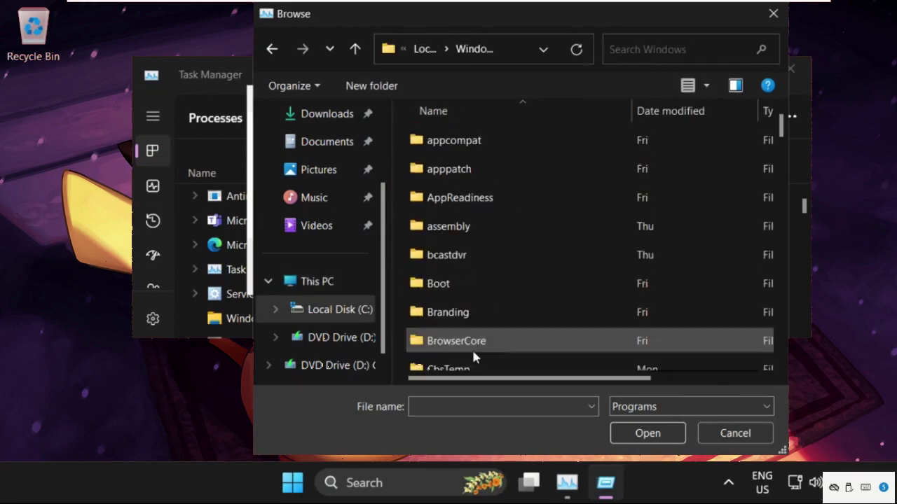
scroll(477, 276, down, 15)
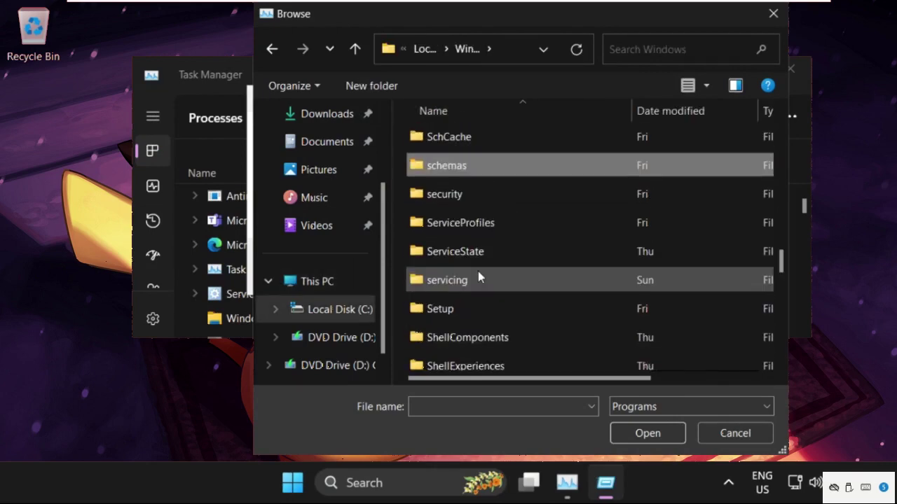
scroll(508, 265, down, 4)
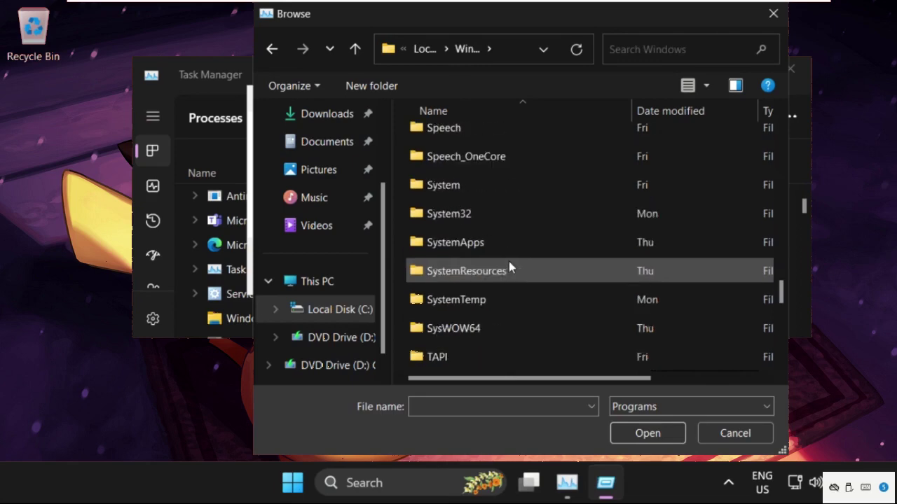
click(484, 217)
double_click(472, 218)
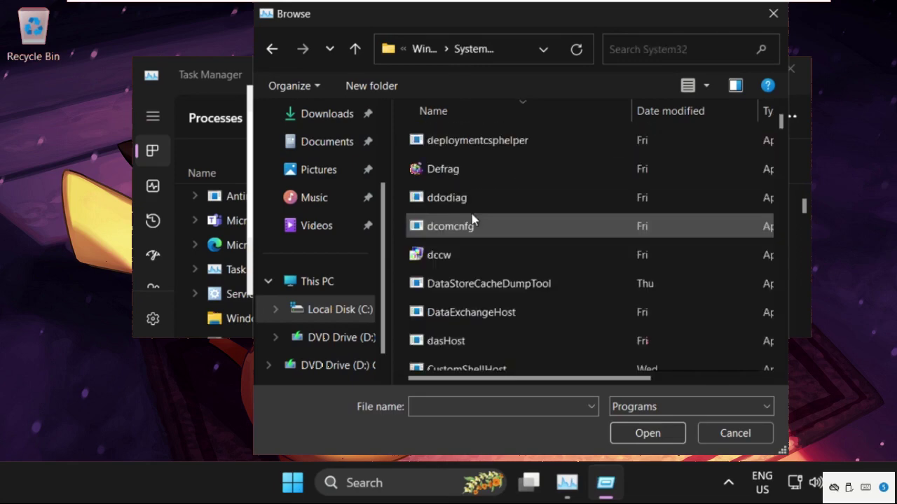
Pick cmd.exe as the new task's program.
scroll(472, 220, up, 10)
click(472, 220)
key(c)
key(c)
scroll(472, 221, down, 10)
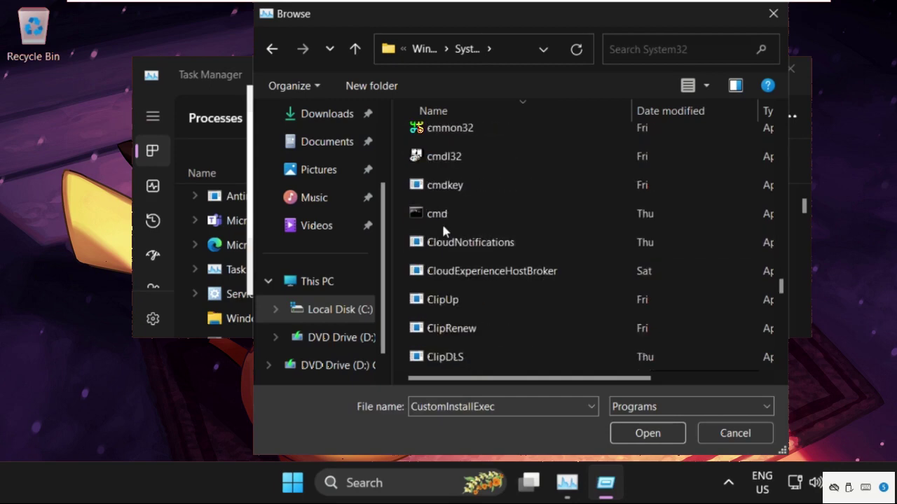
click(470, 220)
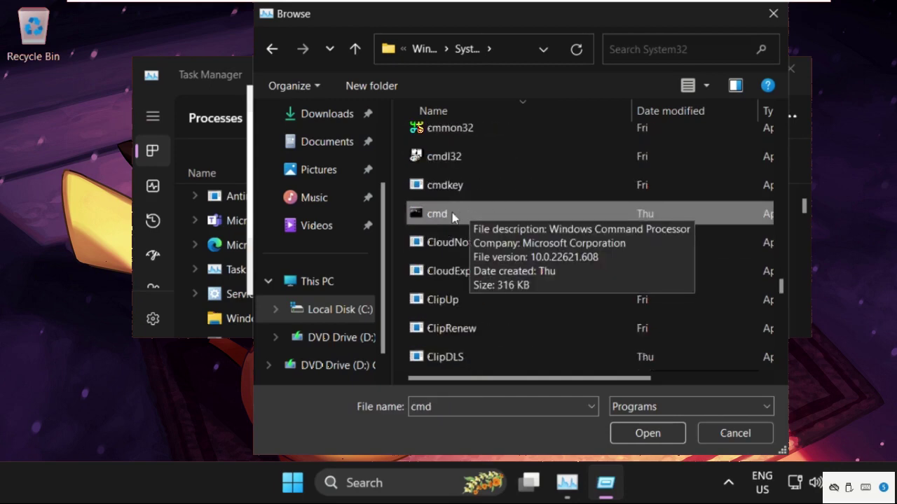
click(657, 434)
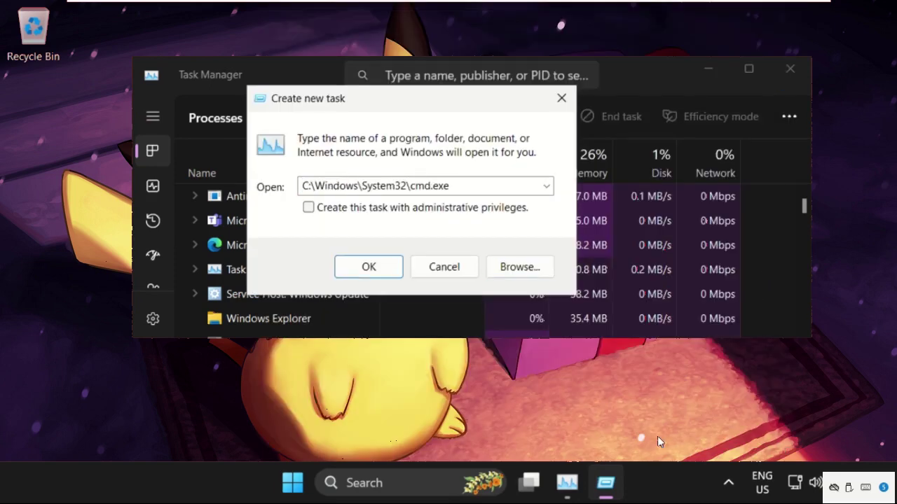
Run cmd.exe as a new task with administrative privileges.
click(308, 207)
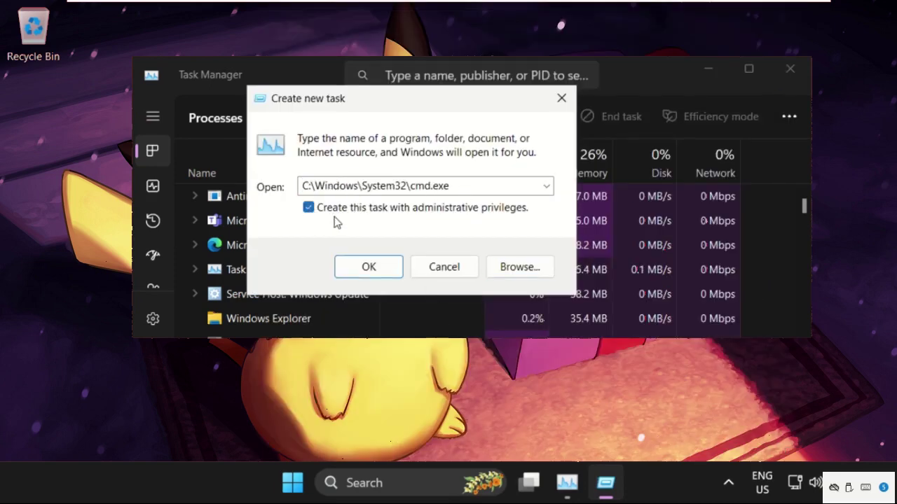
click(369, 269)
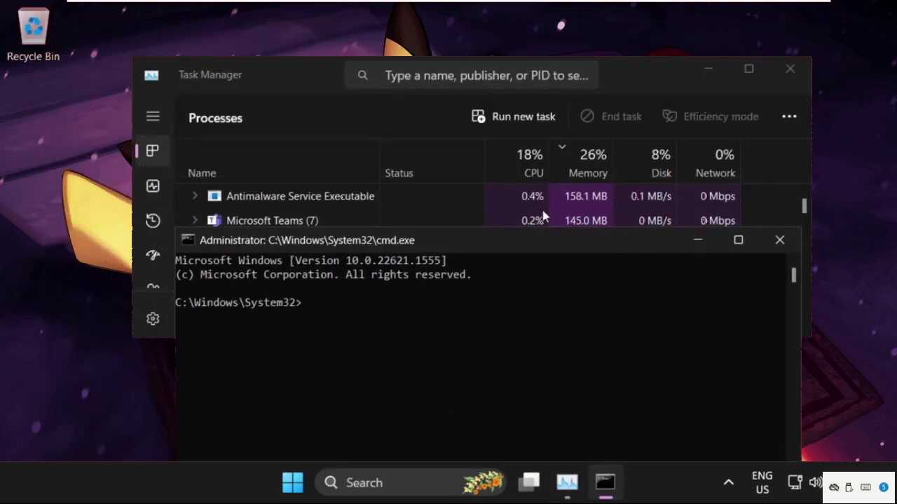
Close Task Manager and scan c:\windows\system32\ieframe.dll with sfc /scanfile, finding no integrity violations.
click(790, 70)
drag(493, 238, 498, 106)
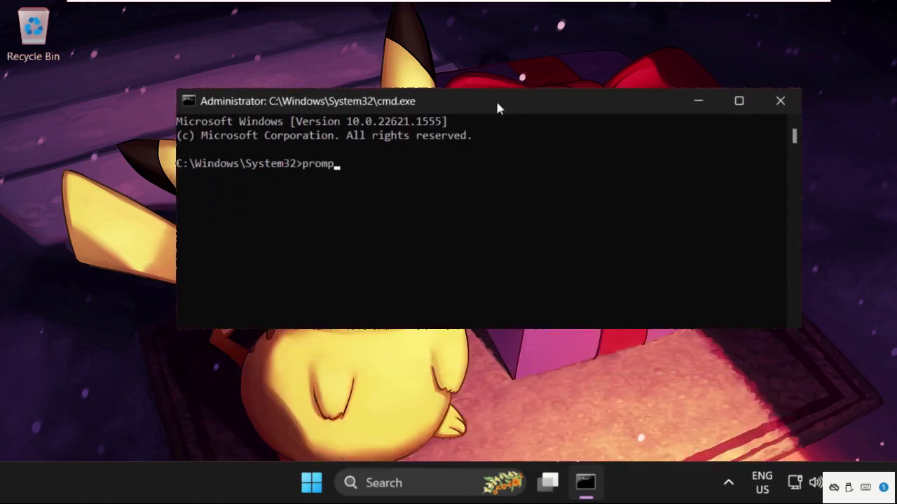
key(Return)
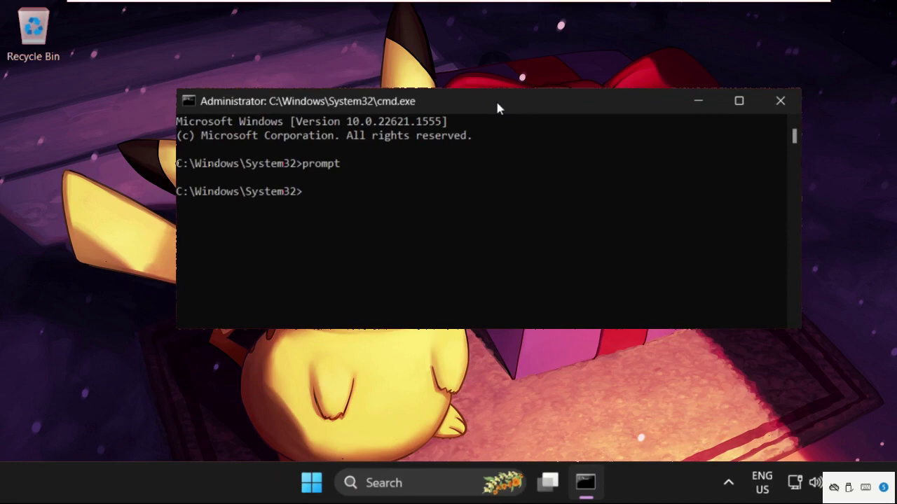
text(sfc /scanfile=c:)
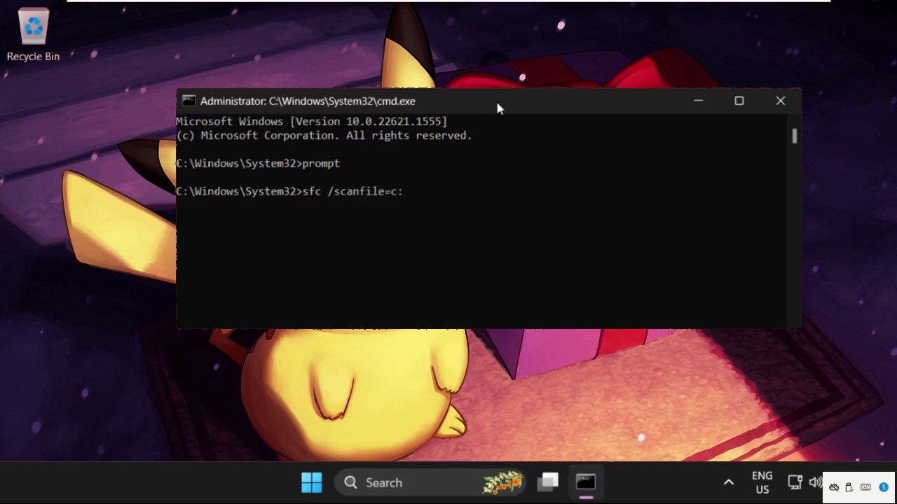
text(\windows\system32\ieframe.dll)
key(Return)
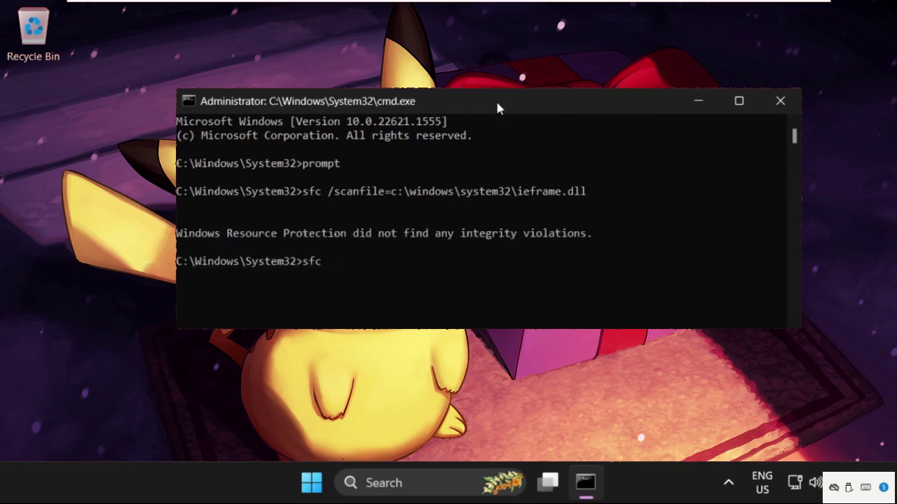
Check ieframe.dll with sfc /verifyfile, finding no violations, then list all file-type associations with assoc.
key(BackSpace)
key(BackSpace)
key(BackSpace)
text(verifyfile=c:)
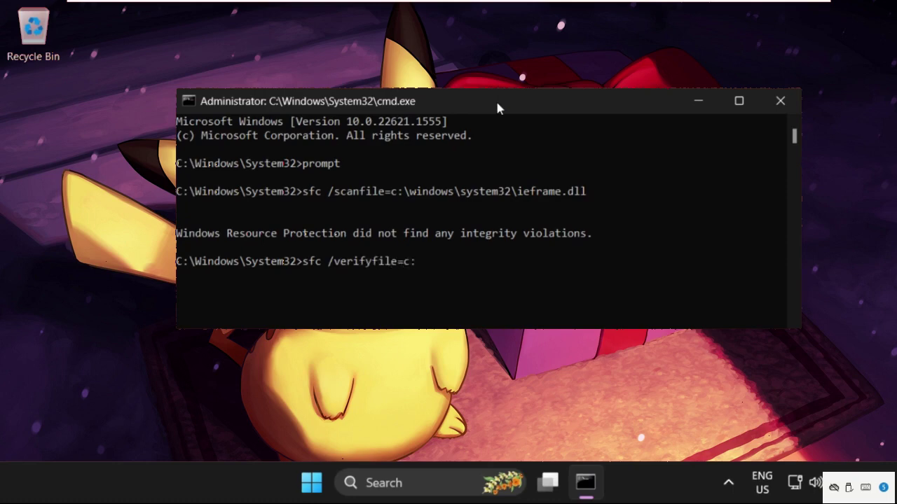
text(\windows\syste,)
text(32)
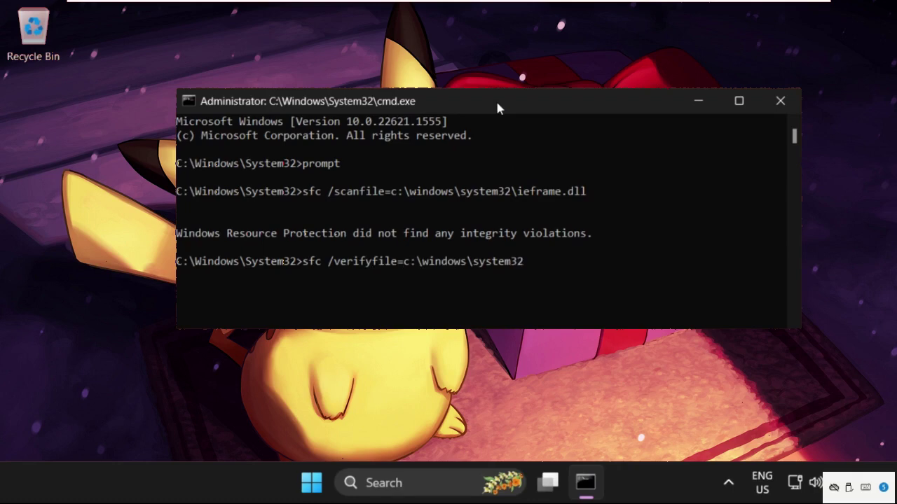
text(\ieframe.dll)
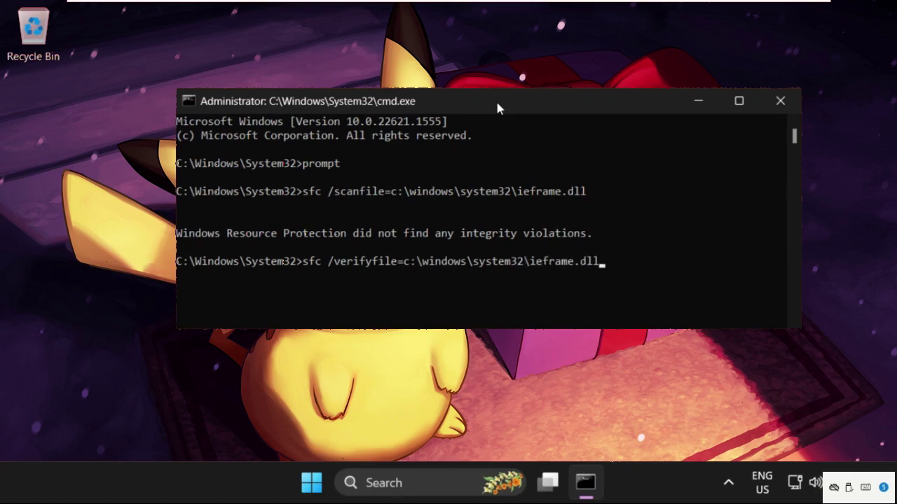
key(Return)
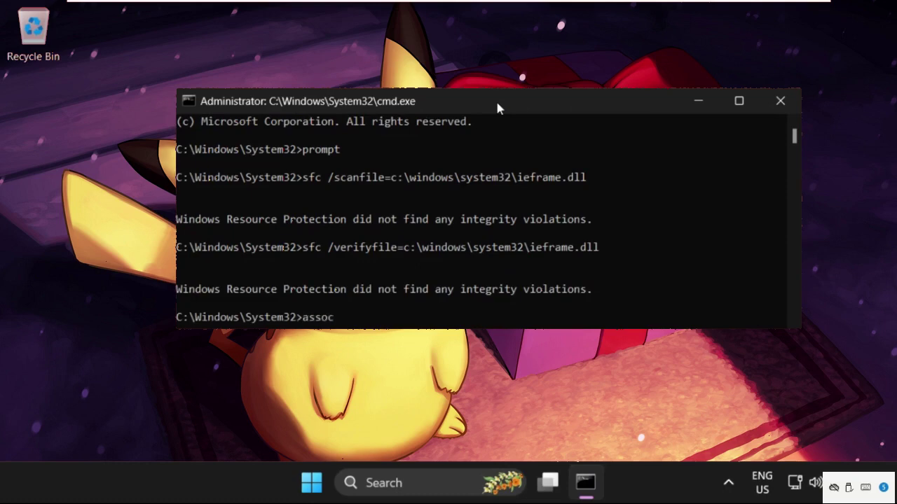
text(assoc)
key(Return)
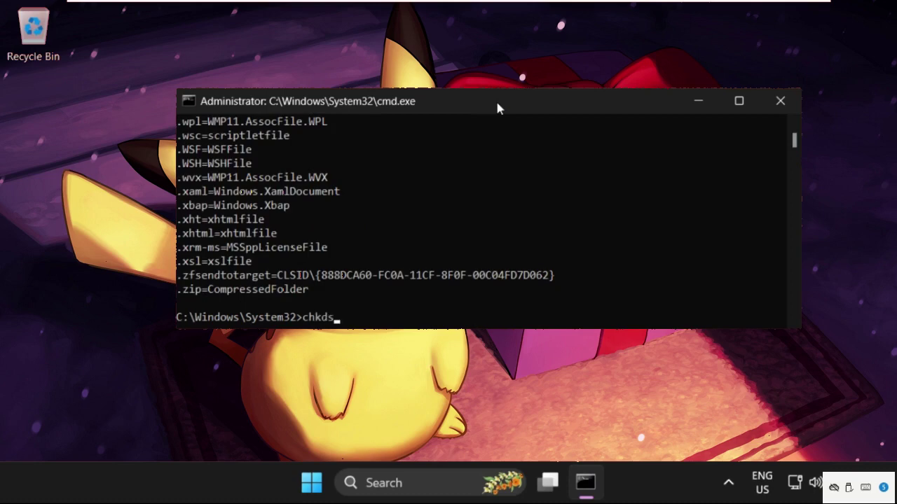
Run chkdsk, which reports 0 KB in bad sectors, start sfc /scannow, then close Command Prompt.
text(chkdsk)
key(Return)
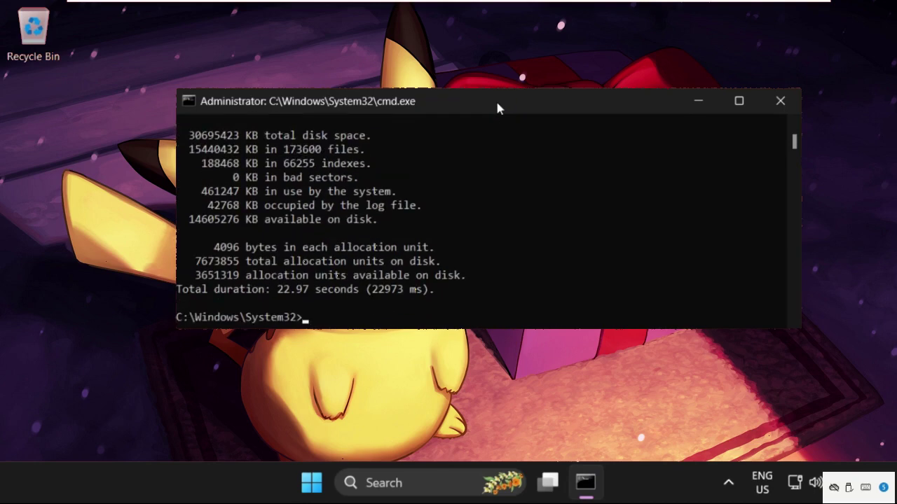
text(sfc /scannow)
key(Return)
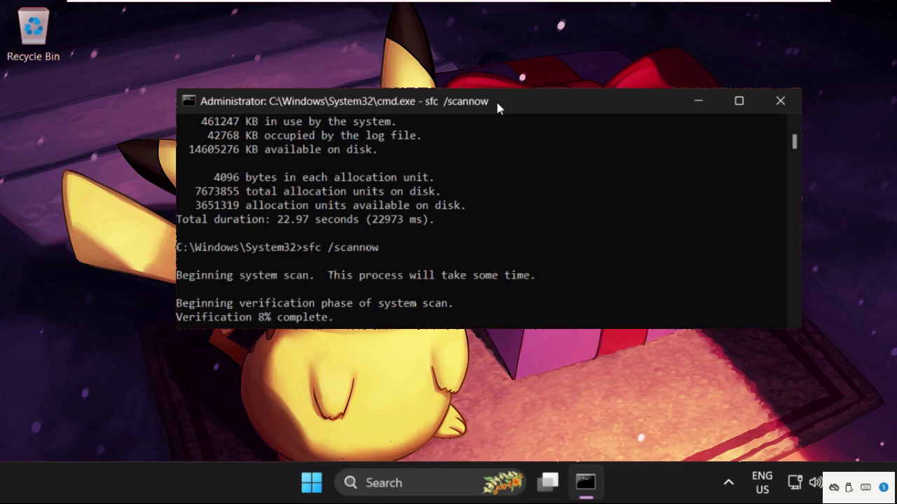
click(780, 101)
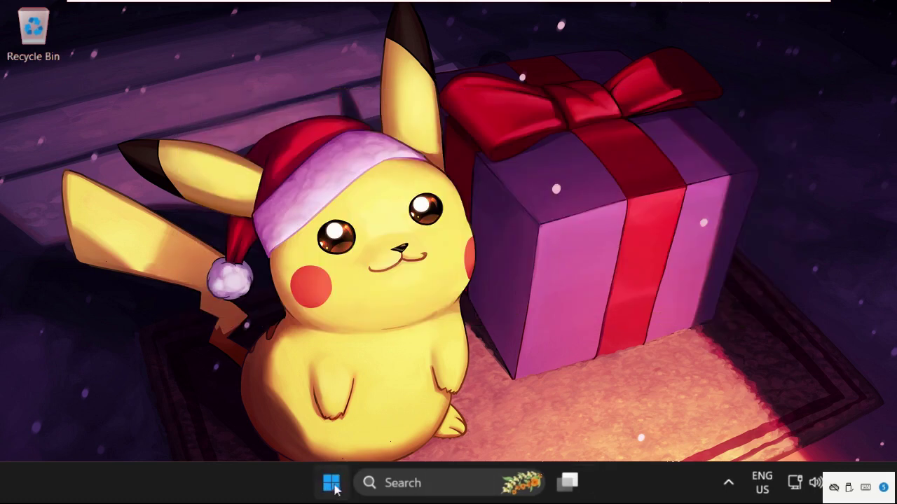